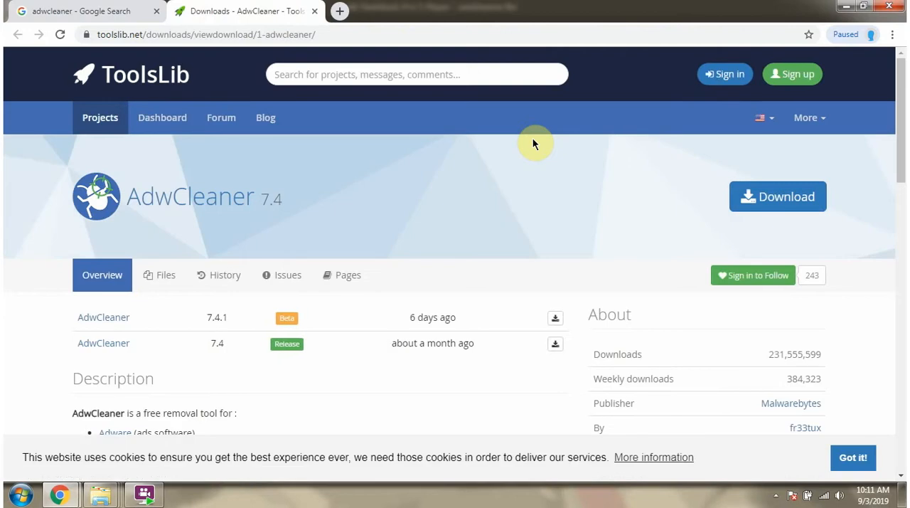
drag(901, 130, 902, 155)
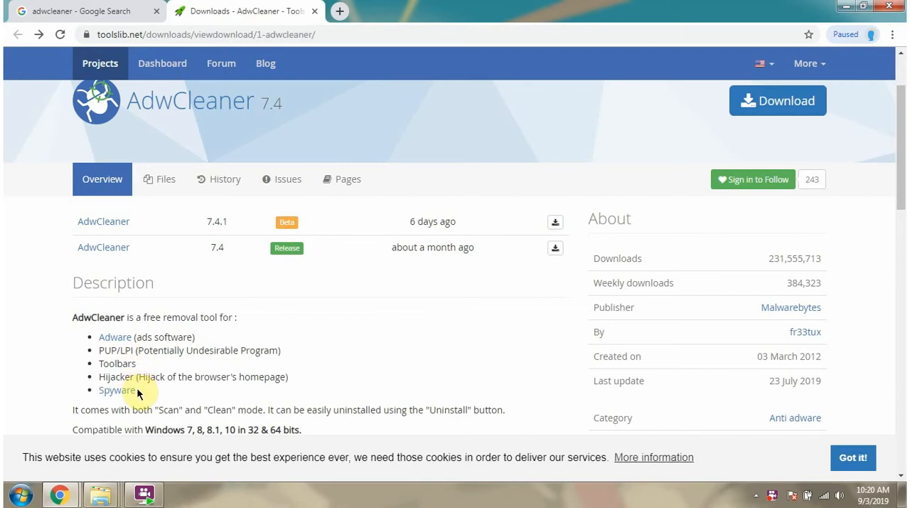
Step: Download AdwCleaner 7.4 from ToolsLib and reveal adwcleaner_7.4.exe in its Download folder
click(796, 110)
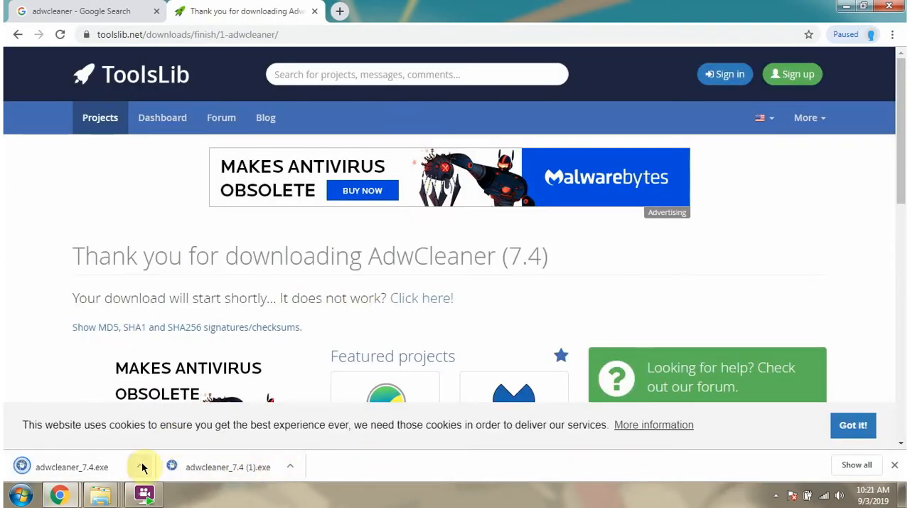
click(141, 466)
click(167, 421)
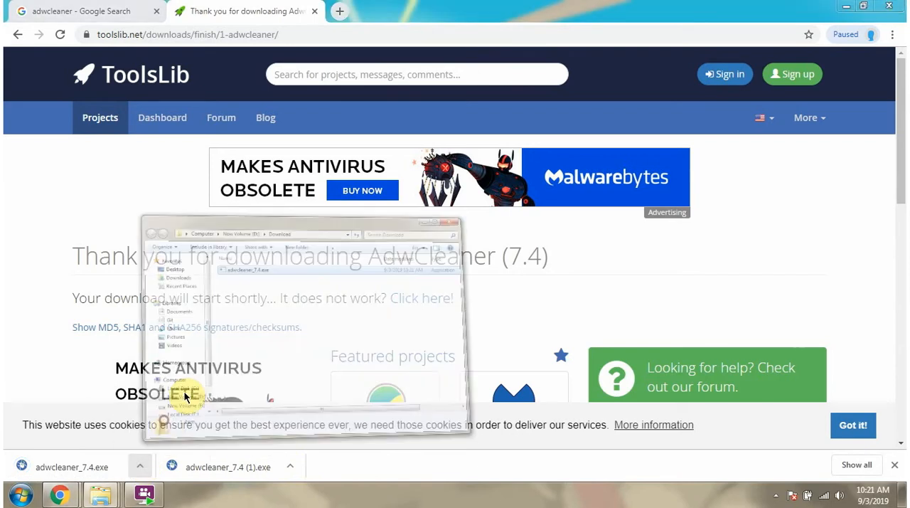
Step: Launch adwcleaner_7.4.exe from Explorer, confirming Run in the Security Warning
double_click(504, 65)
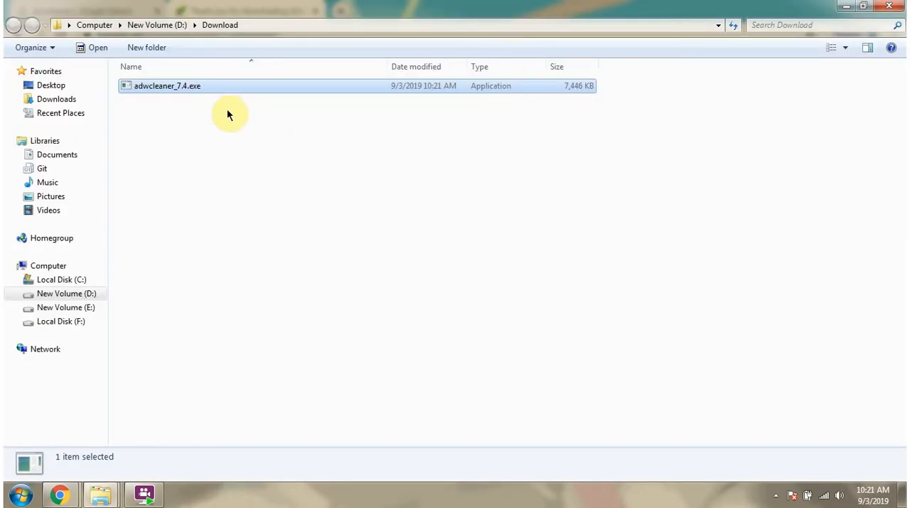
double_click(179, 86)
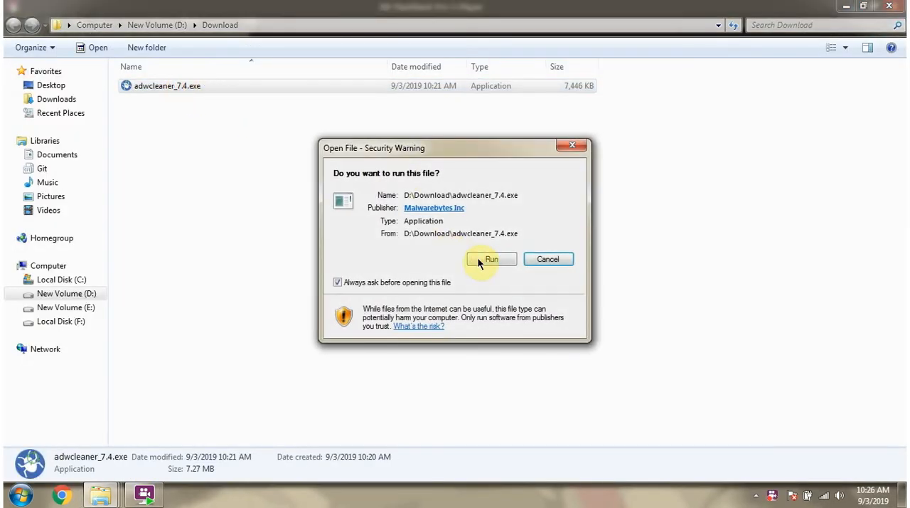
click(478, 261)
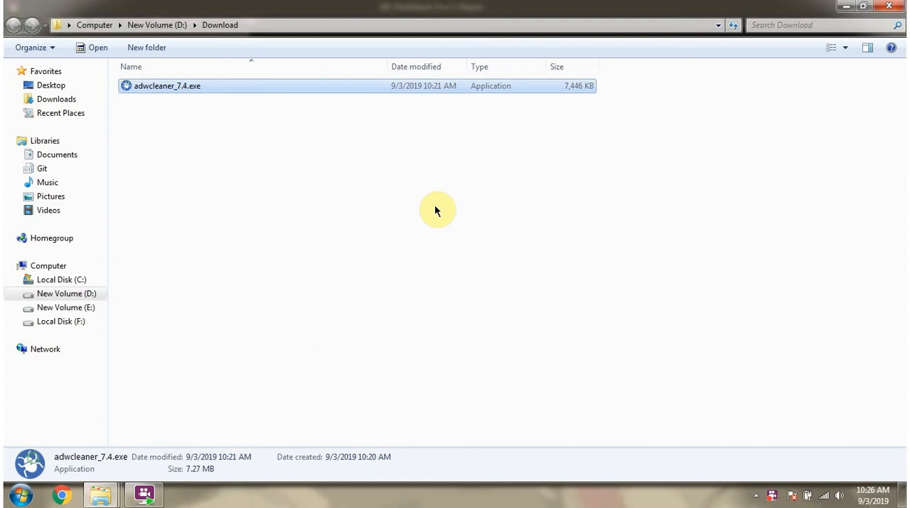